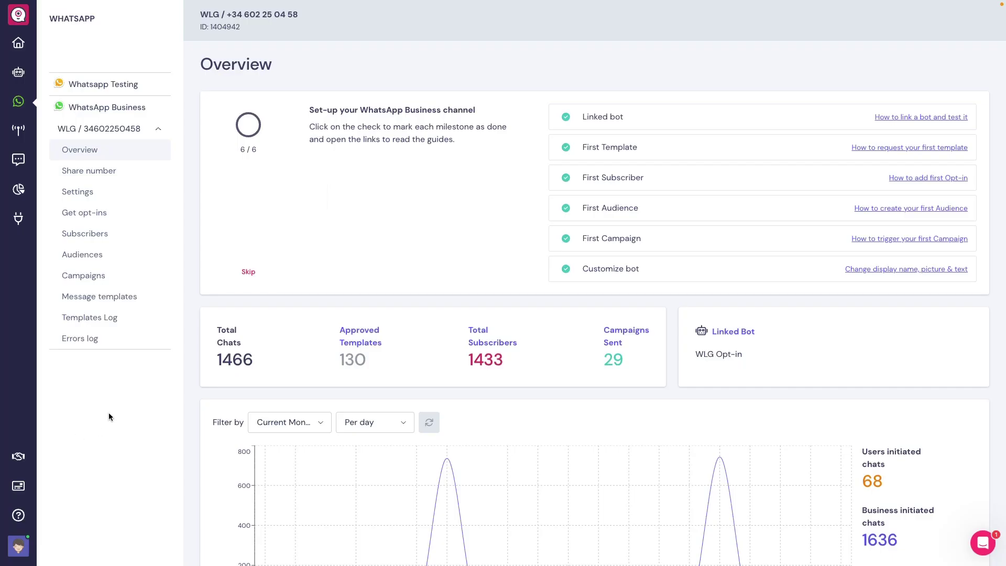
# Open the WhatsApp channel's Get opt-ins page.
pyautogui.click(101, 221)
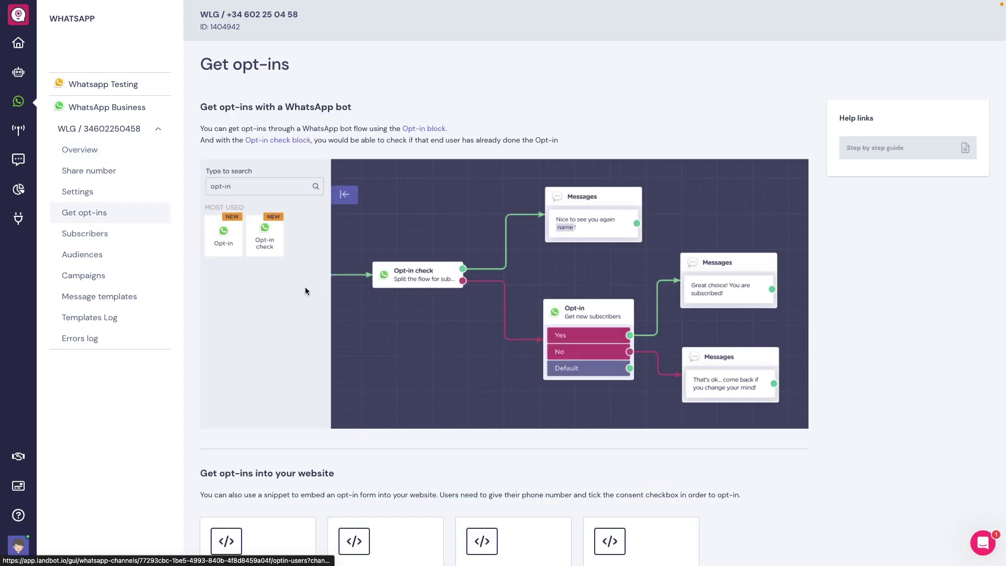
# Start a new website opt-in snippet using the web_optin_welcome template.
pyautogui.scroll(-5, 454, 366)
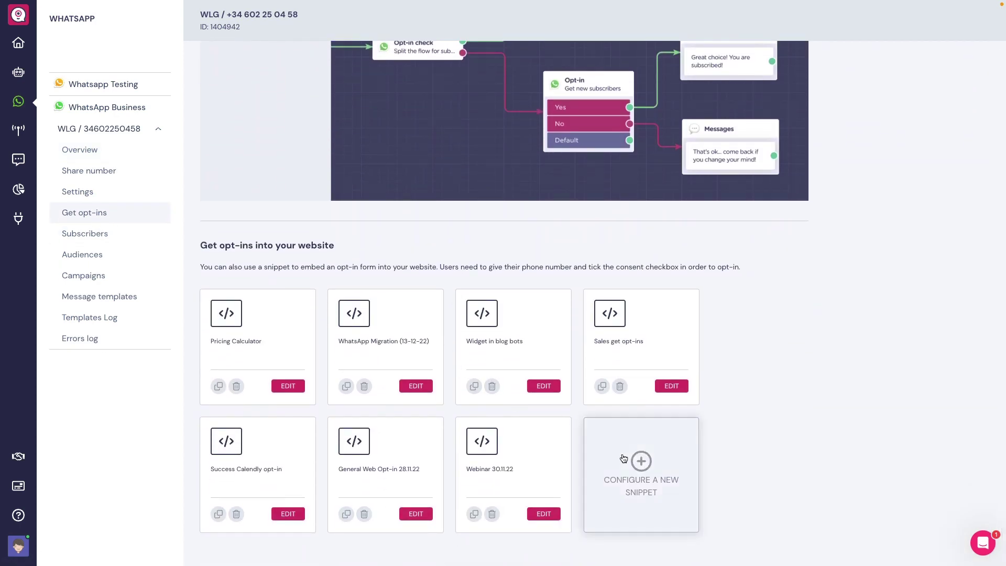
pyautogui.click(624, 459)
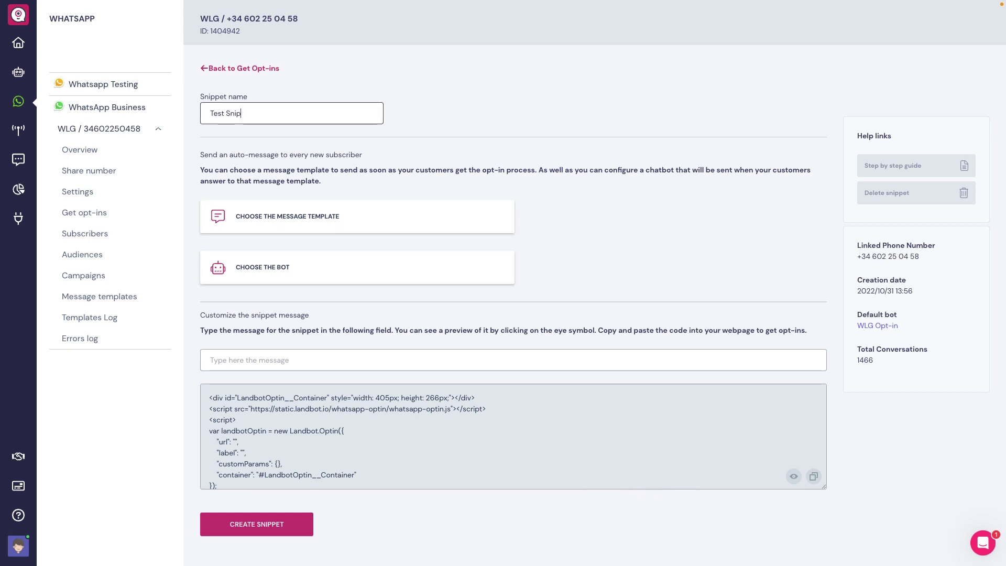
pyautogui.click(330, 217)
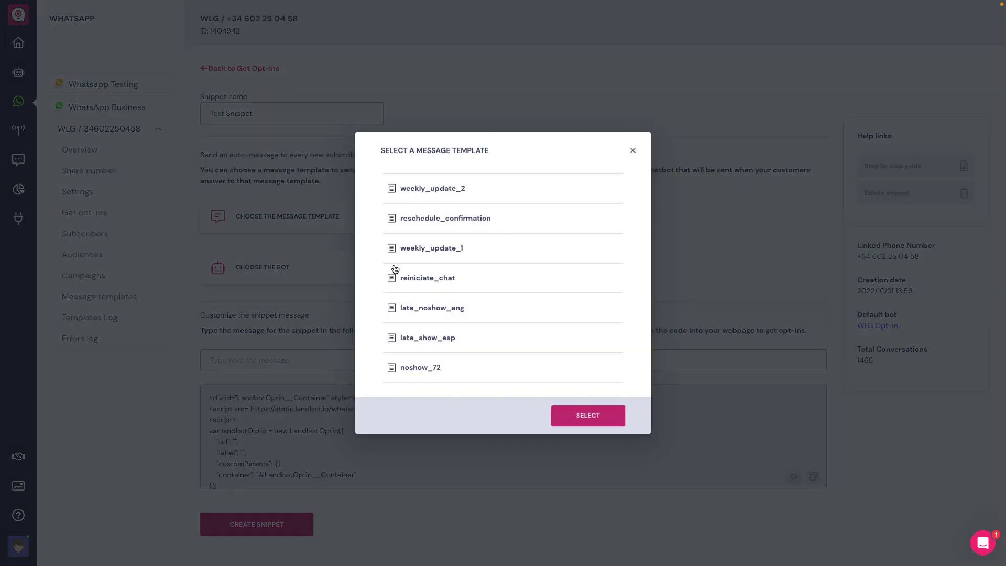
pyautogui.scroll(-12, 473, 328)
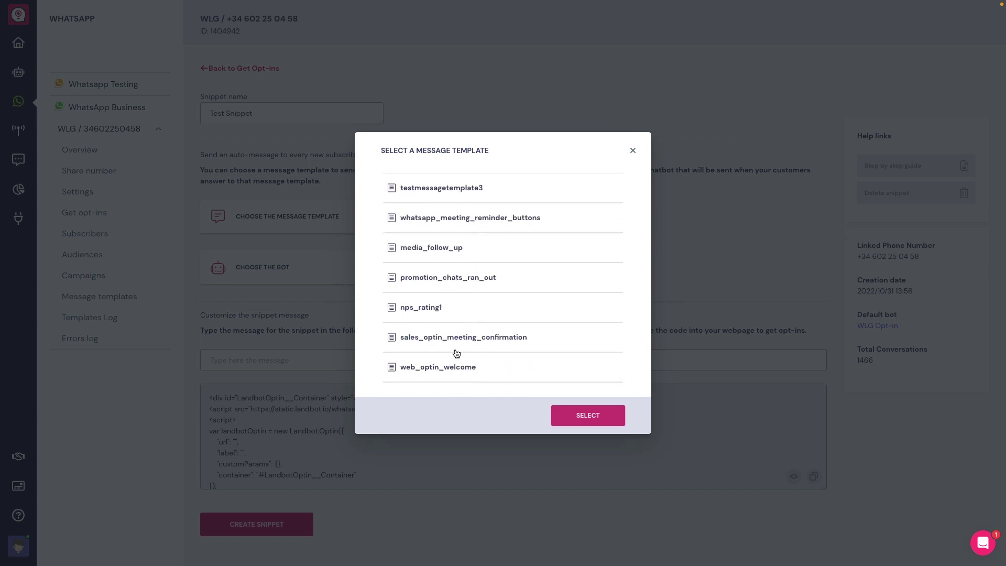
pyautogui.click(439, 370)
pyautogui.click(568, 409)
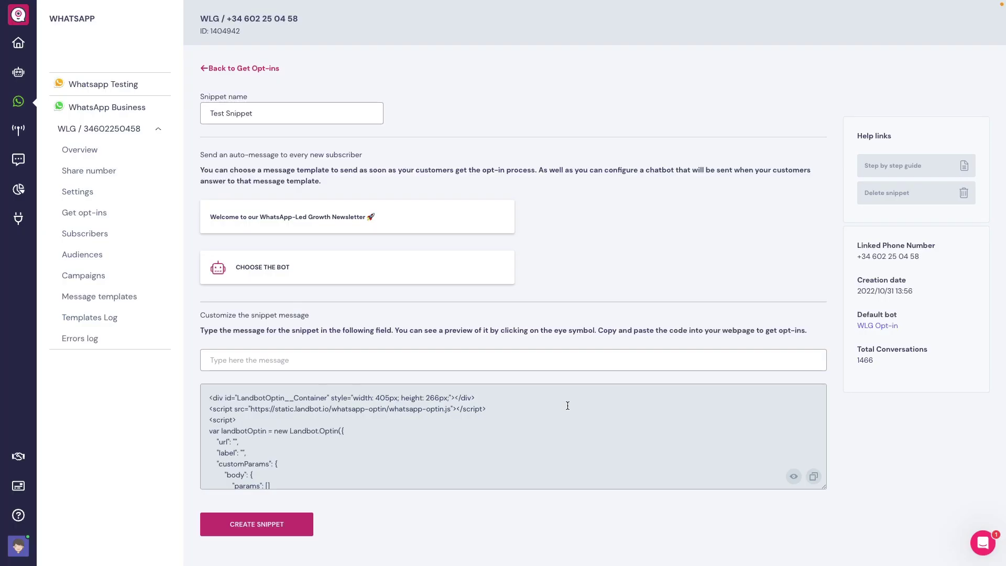
# Link the E-commerce Support (WA) bot, paste the consent message, and save Test Snippet.
pyautogui.click(429, 283)
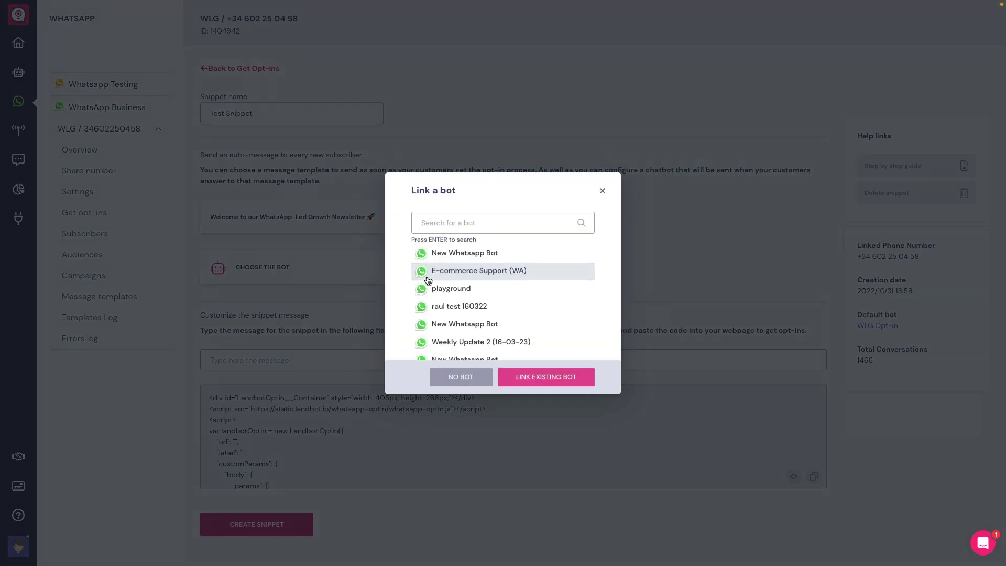
pyautogui.click(438, 276)
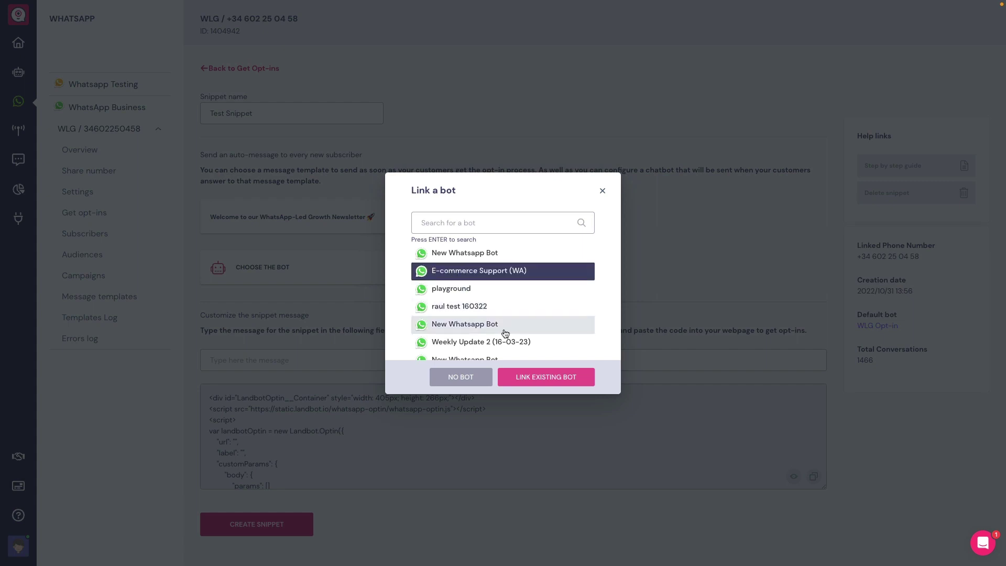
pyautogui.click(546, 377)
pyautogui.click(546, 373)
pyautogui.write('To grant us permission to send you WhatsApp messages, please mark this box.')
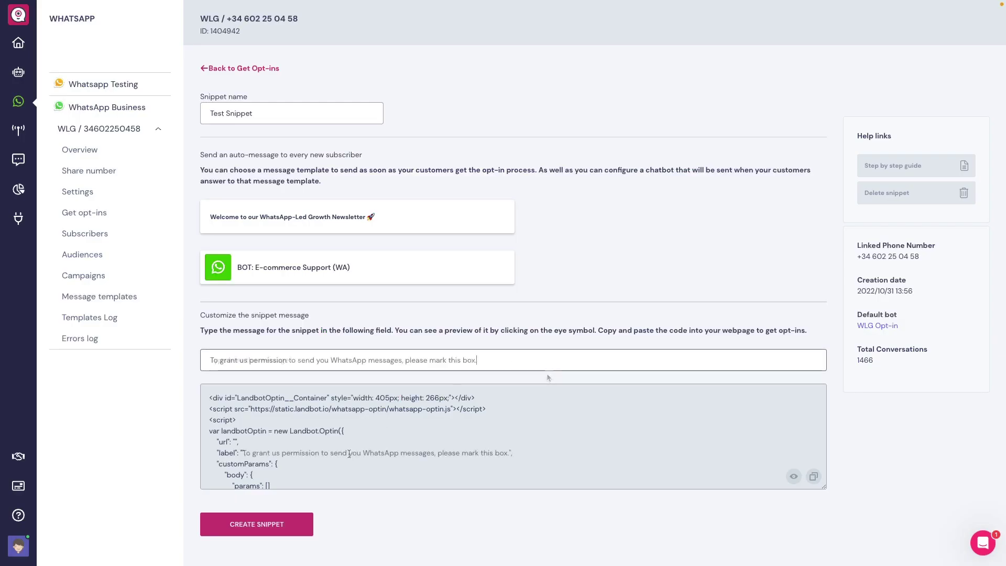
pyautogui.click(281, 524)
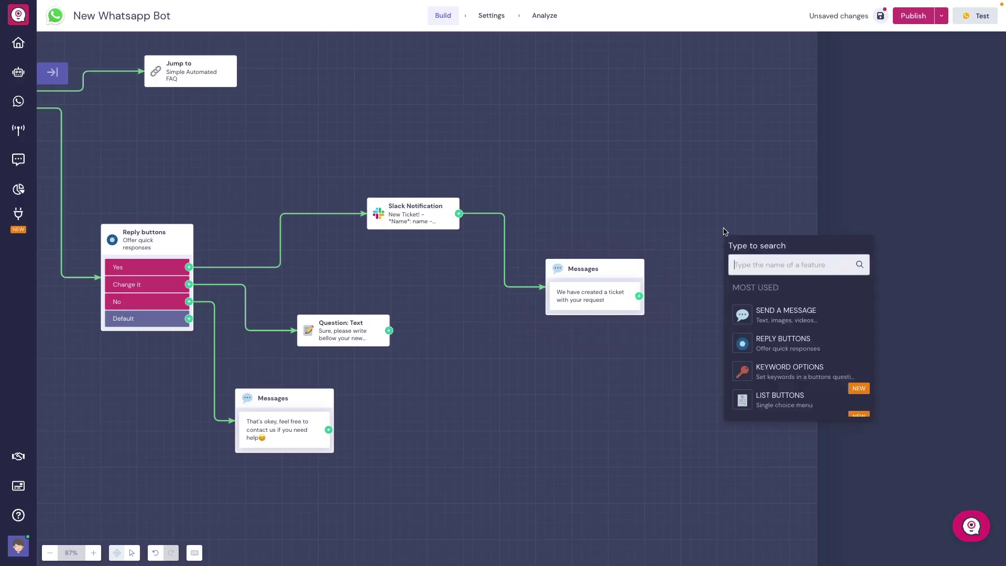
# Add an Opt-in block after the ticket confirmation and replace its question with the WhatsApp consent wording.
pyautogui.write('op')
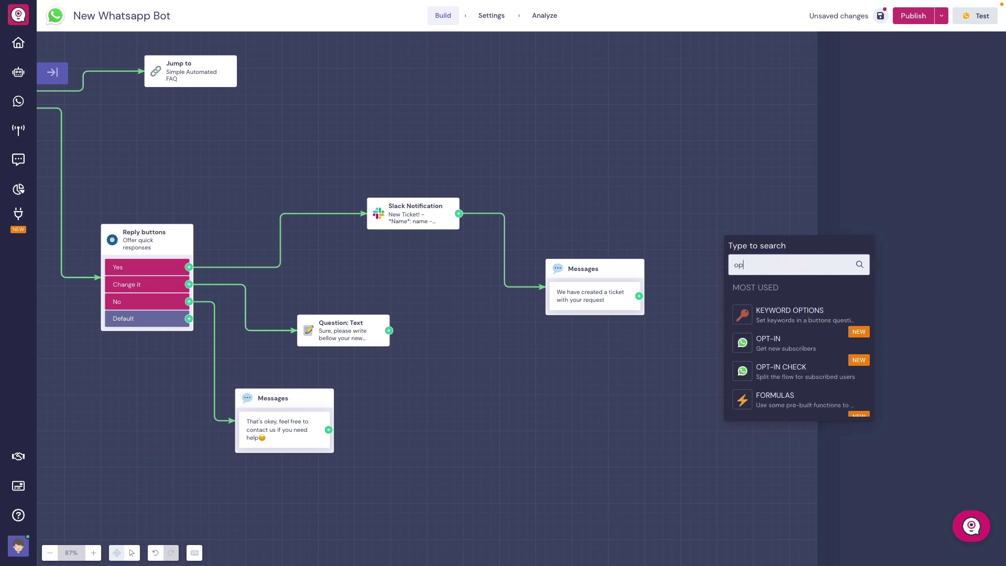
pyautogui.click(786, 354)
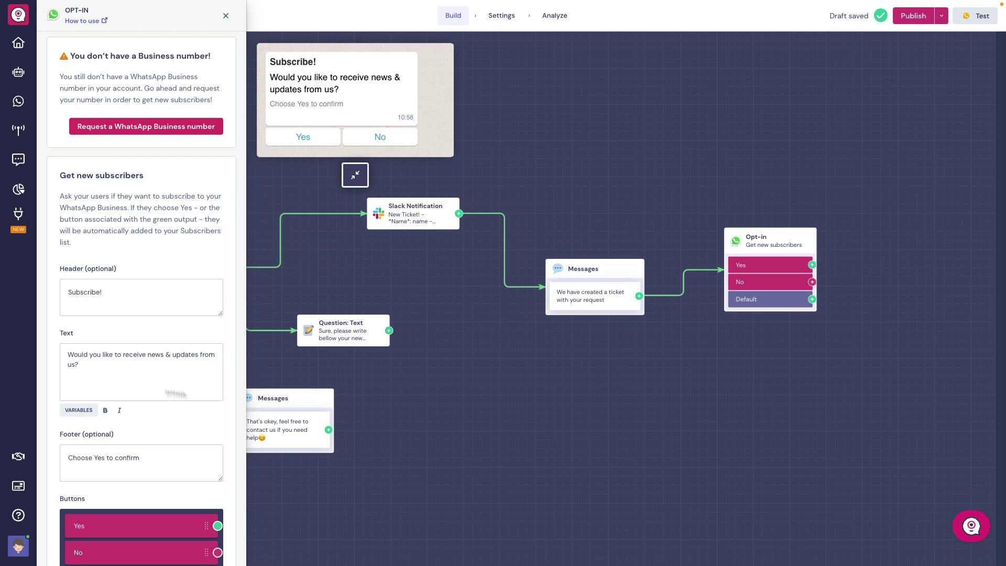
pyautogui.click(107, 368)
pyautogui.moveTo(79, 361); pyautogui.dragTo(53, 350)
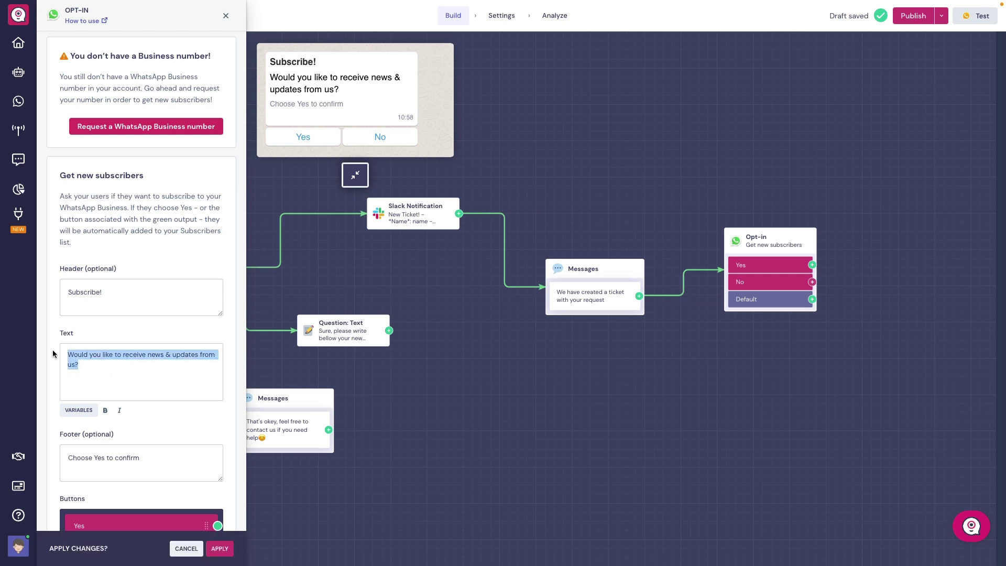
pyautogui.write('Would you like to receive the response in WhatsApp? We need your consent.')
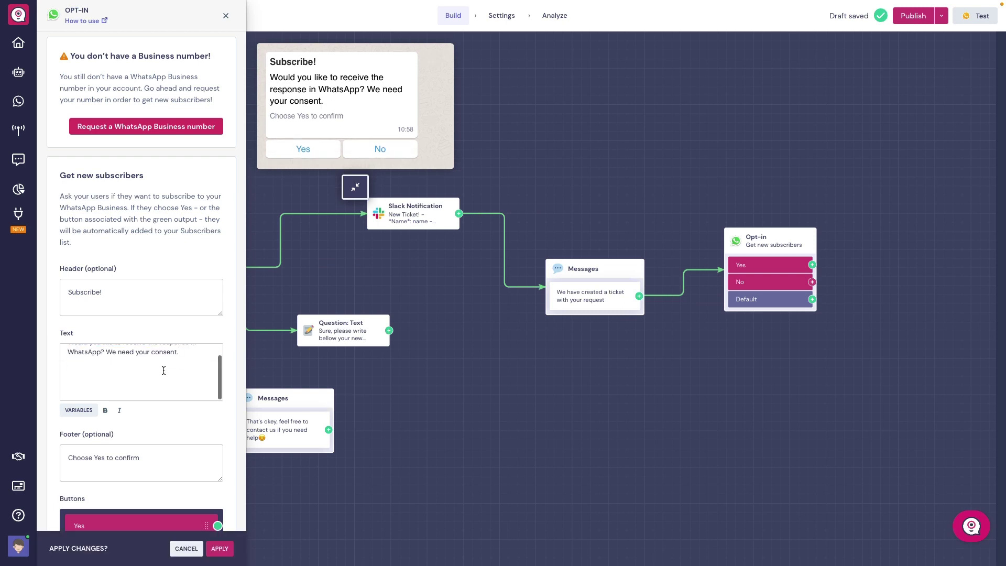
pyautogui.scroll(-2, 217, 429)
pyautogui.click(220, 548)
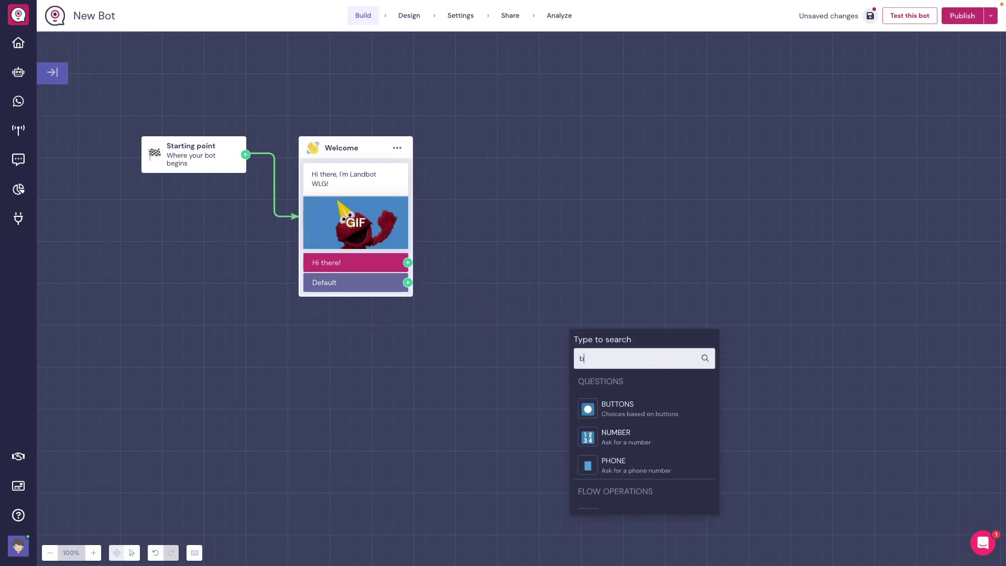
# Add the Opt-in Whatsapp brick after Welcome and bring the copied snippet code into it.
pyautogui.click(602, 486)
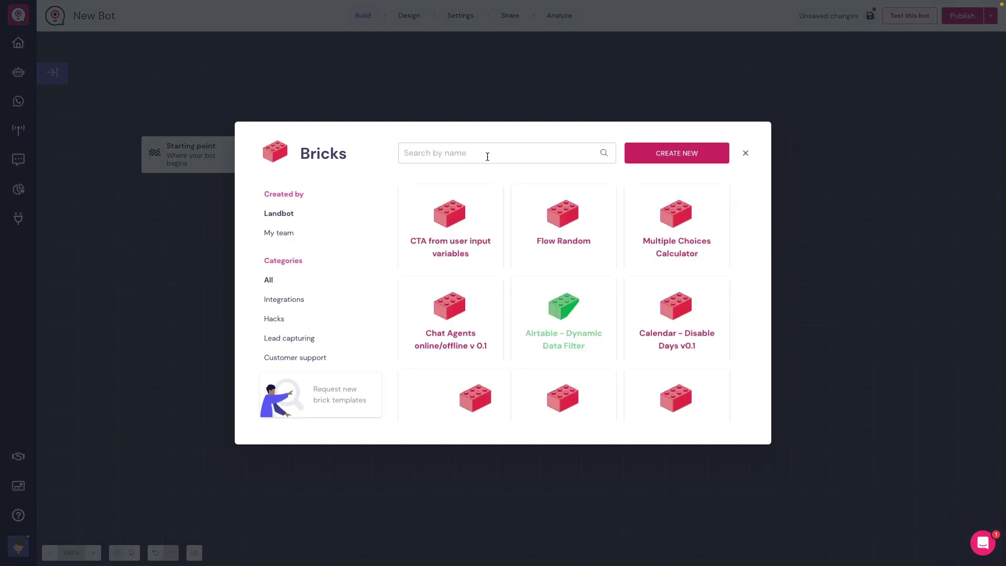
pyautogui.write('opt')
pyautogui.click(476, 249)
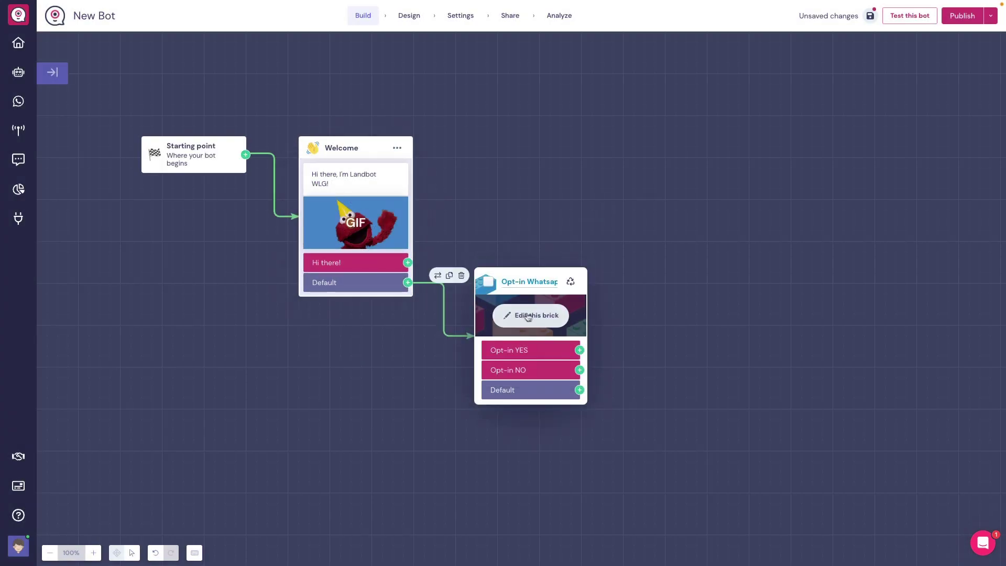
pyautogui.click(528, 316)
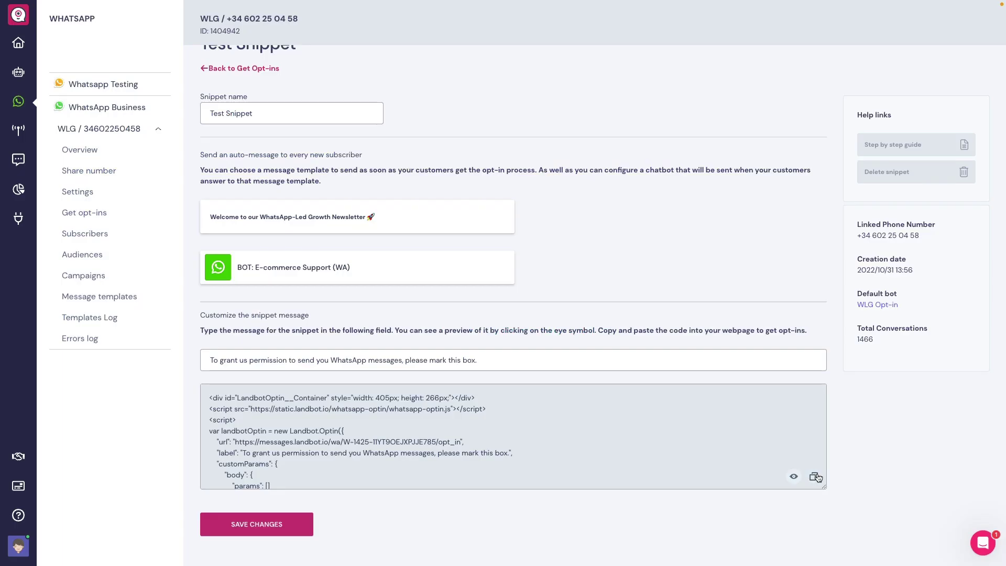
pyautogui.click(814, 477)
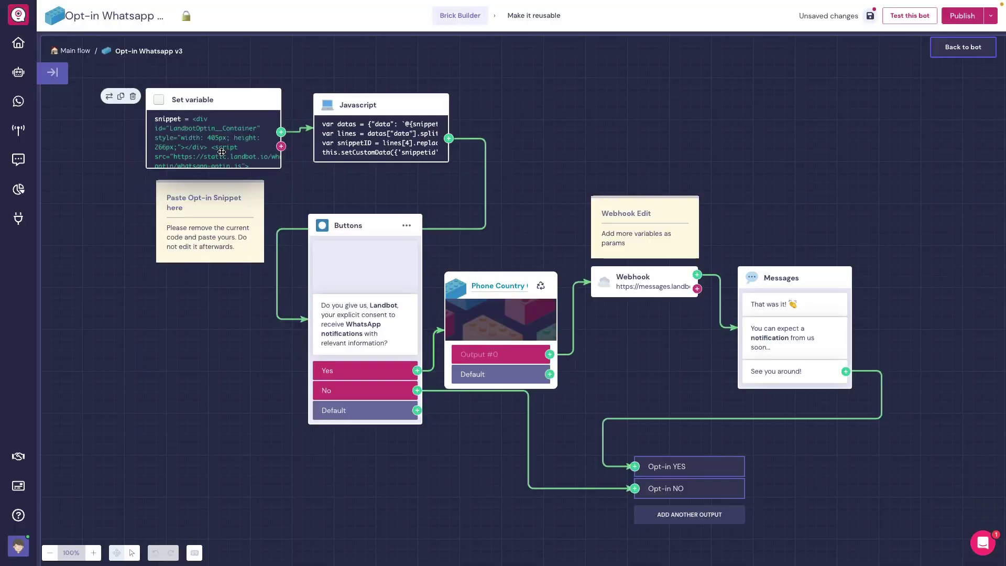
pyautogui.click(221, 154)
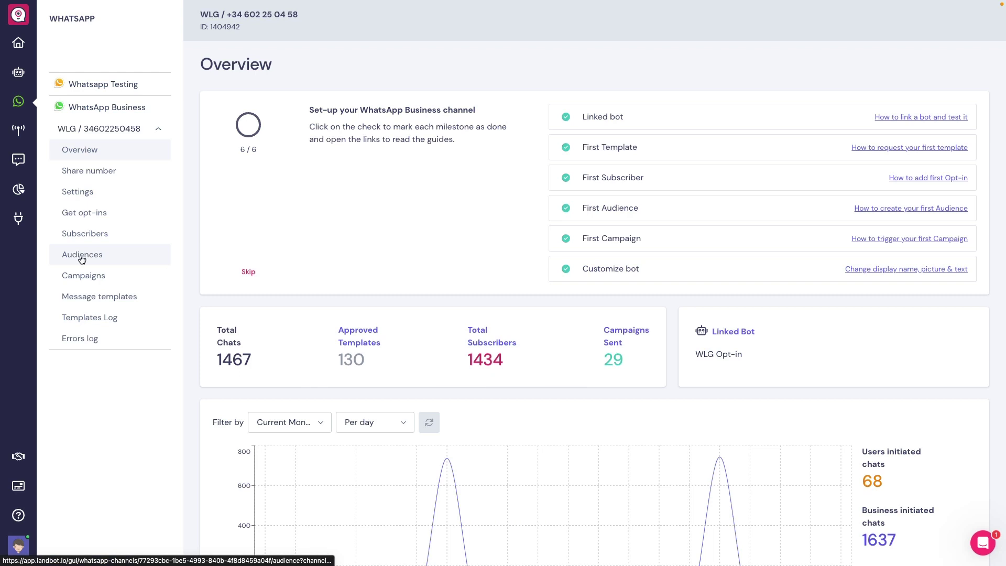
# Create the 30/09/22 audience from customers (1).csv, declaring the contacts' opt-in consent.
pyautogui.click(81, 259)
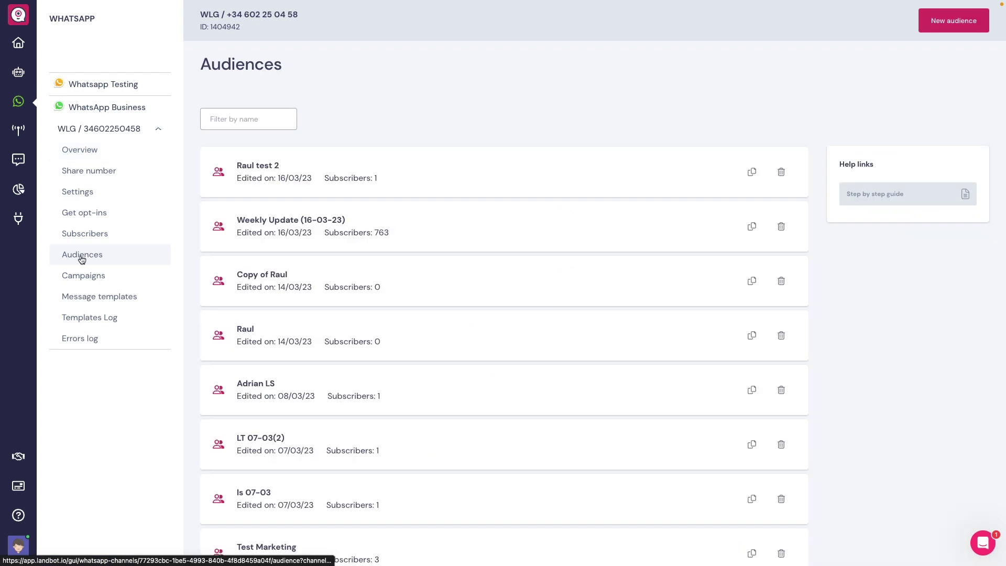
pyautogui.click(945, 23)
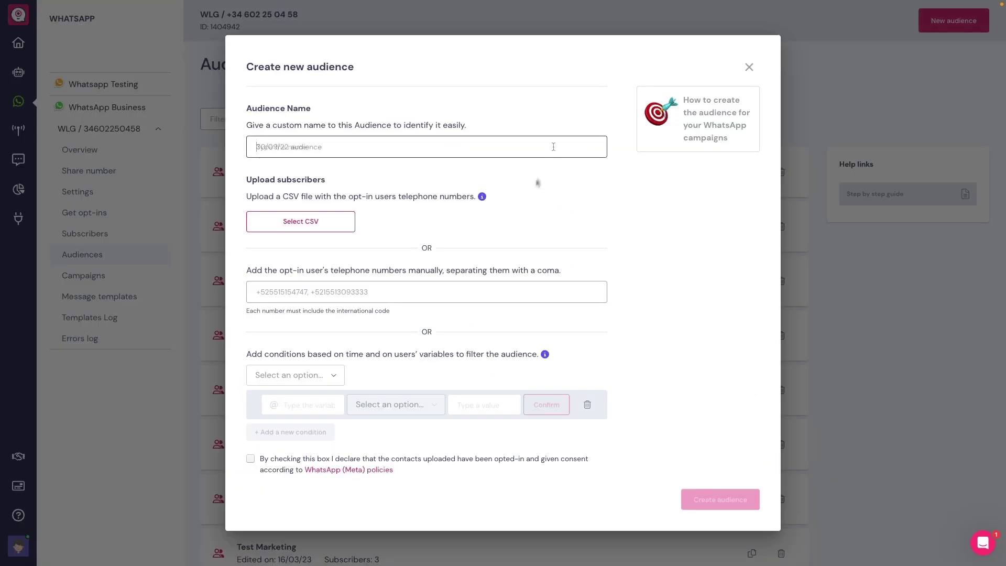
pyautogui.click(331, 226)
pyautogui.click(796, 182)
pyautogui.write('customer')
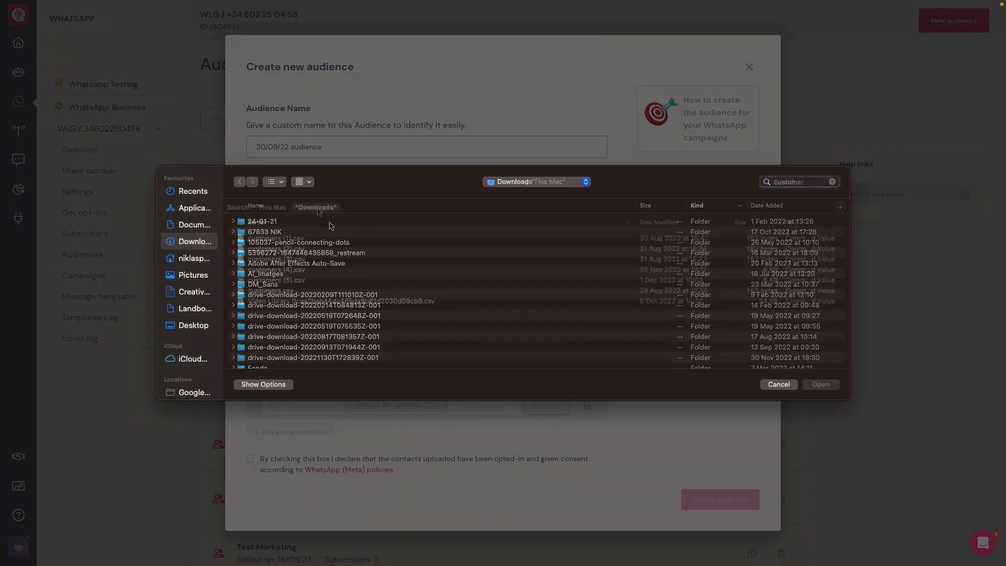
pyautogui.click(276, 241)
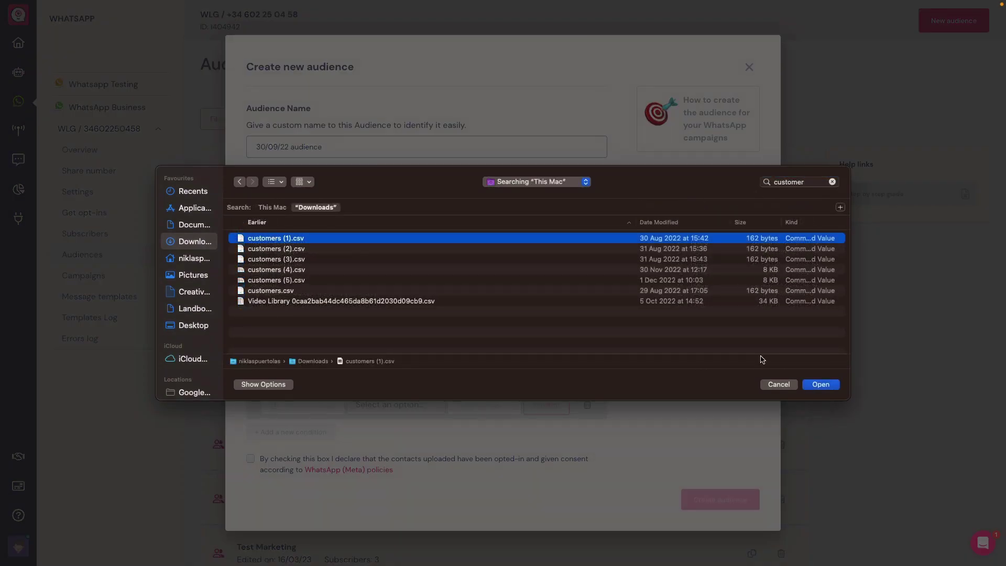
pyautogui.click(833, 387)
pyautogui.click(251, 457)
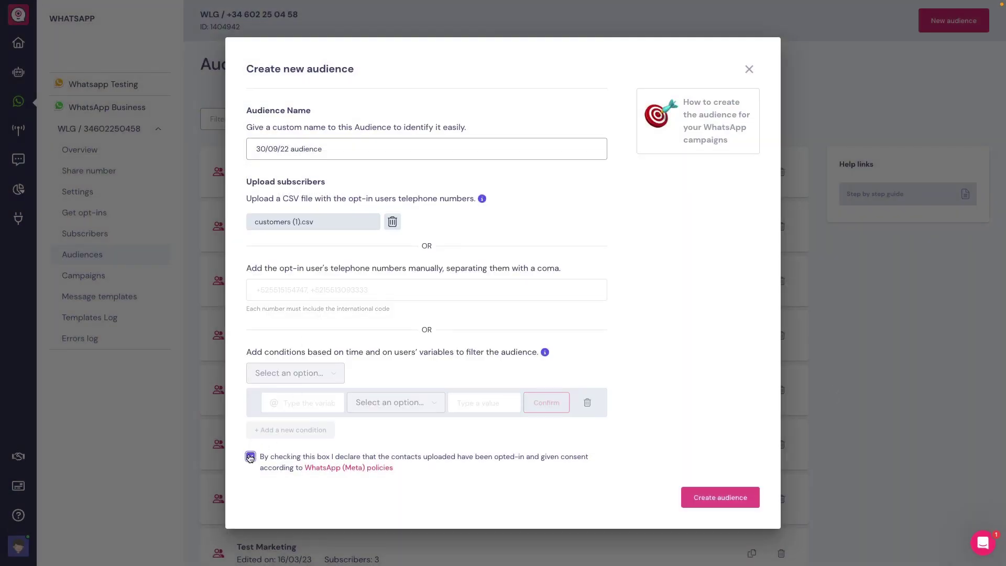
pyautogui.click(721, 500)
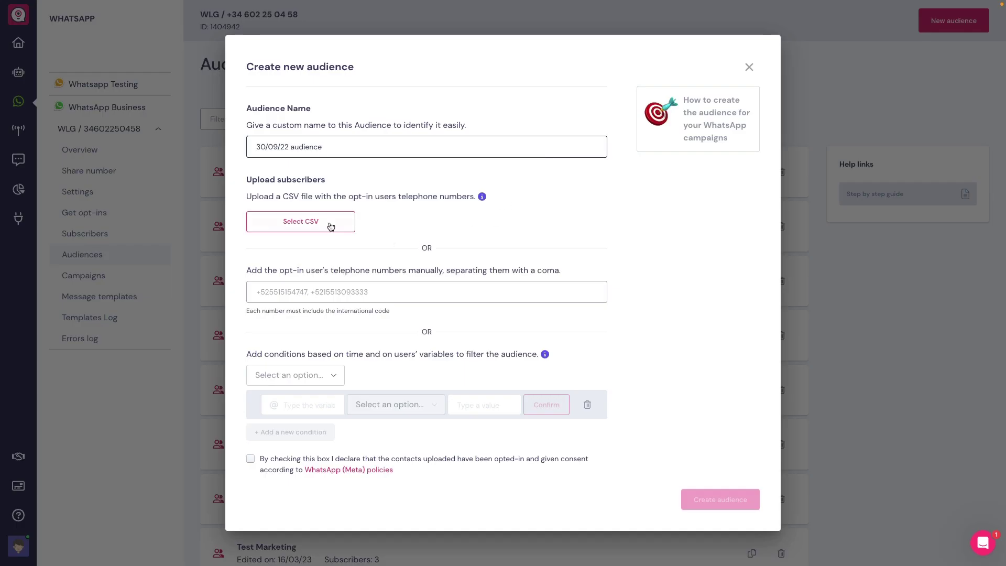
# Attach customers (1).csv again to the new 30/09/22 audience form.
pyautogui.click(330, 227)
pyautogui.write('customer')
pyautogui.click(275, 238)
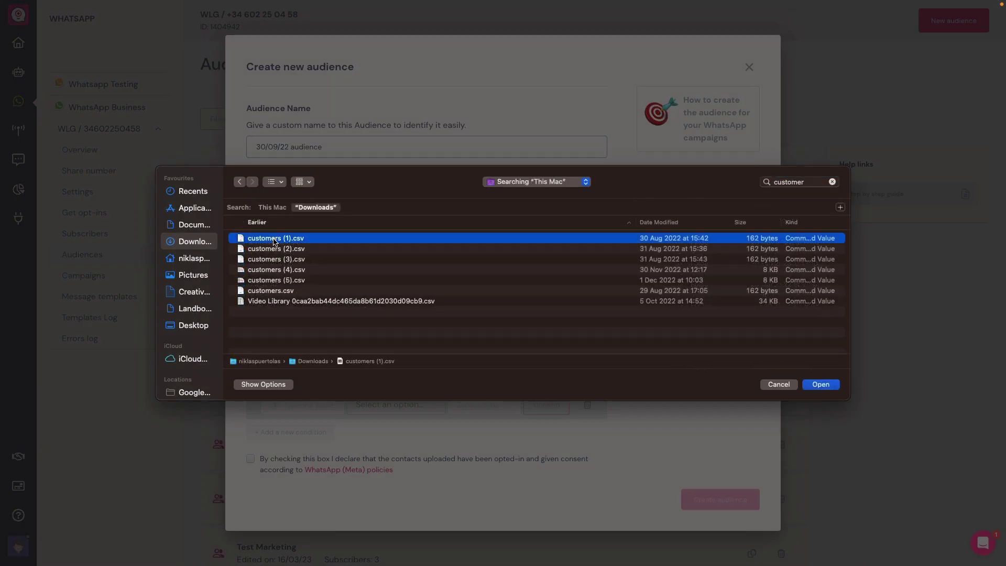
pyautogui.click(833, 388)
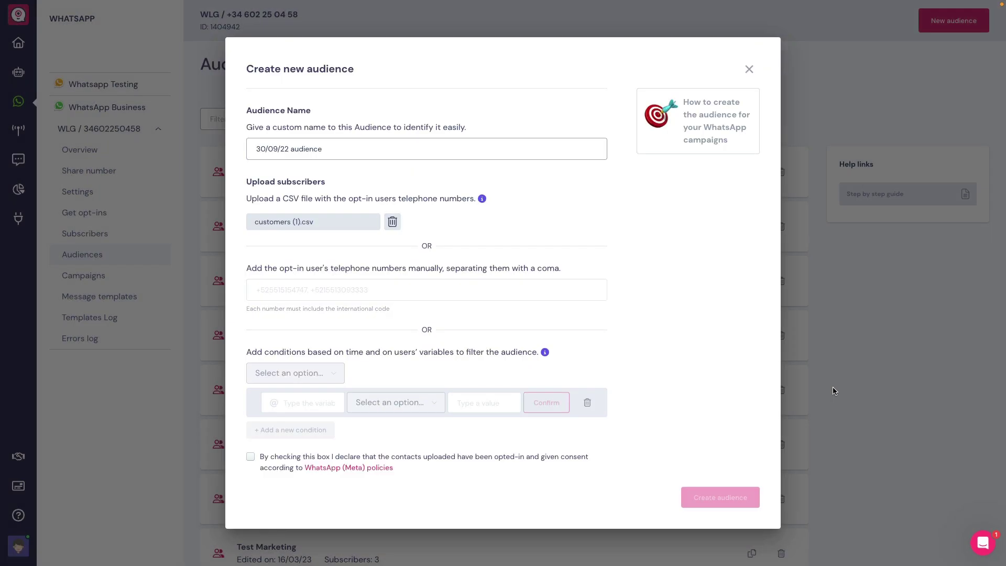